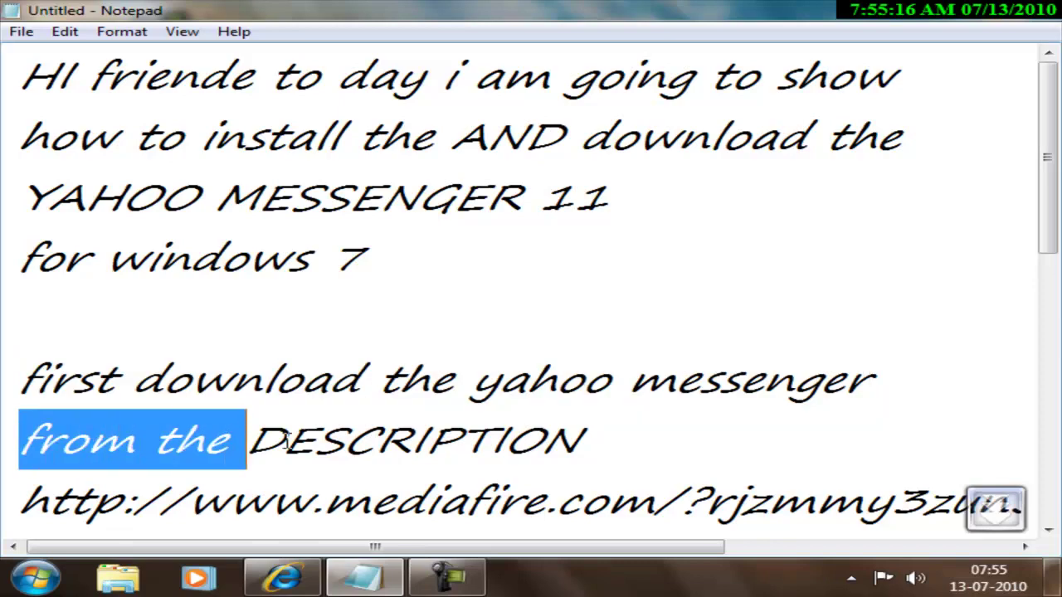
Clear the highlight in the Notepad tutorial notes and minimize Notepad to reveal the desktop
left_click(605, 441)
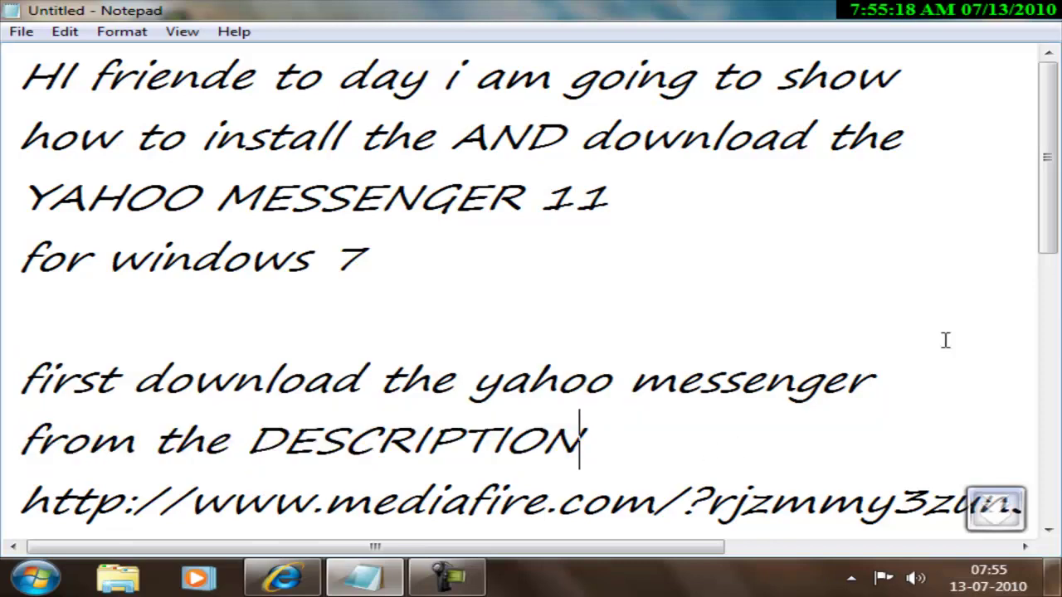
left_click_drag(1052, 247, 1054, 288)
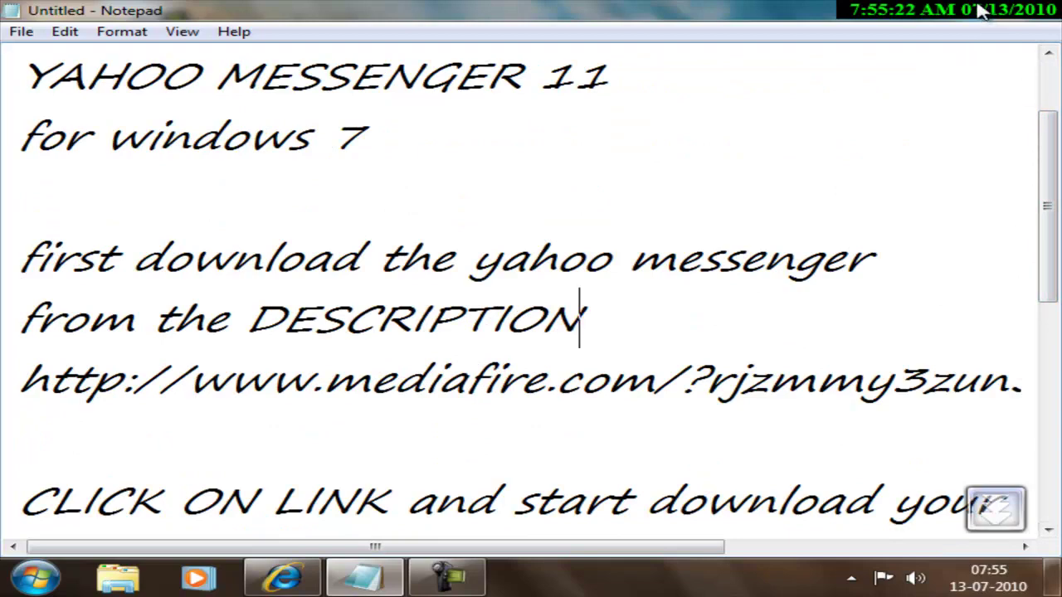
left_click(972, 10)
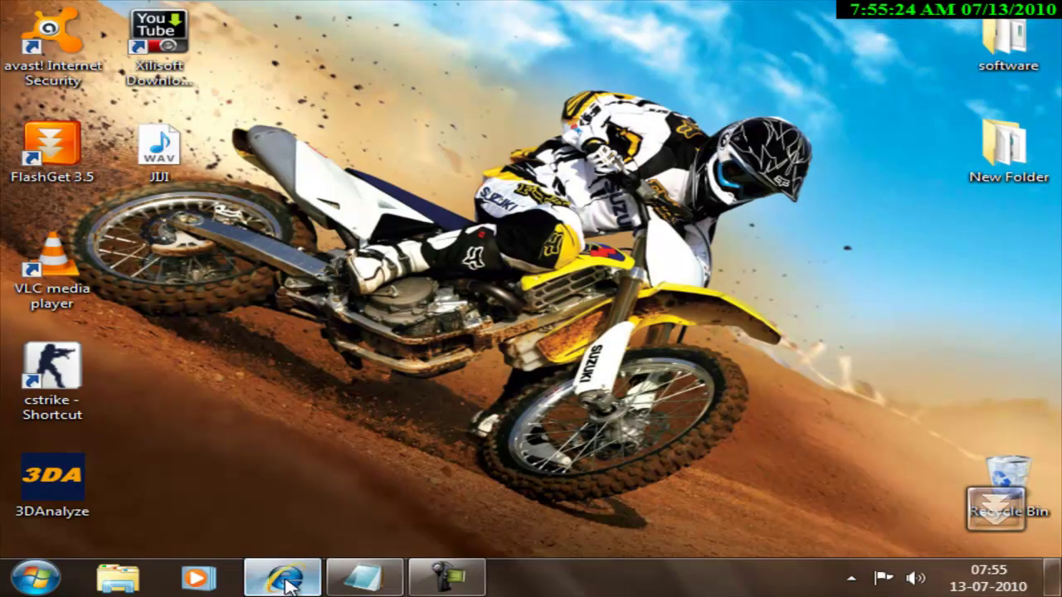
Follow the description's MediaFire link in Internet Explorer and start the Yahoo Messenger For Windows Vista.7z download
left_click(280, 578)
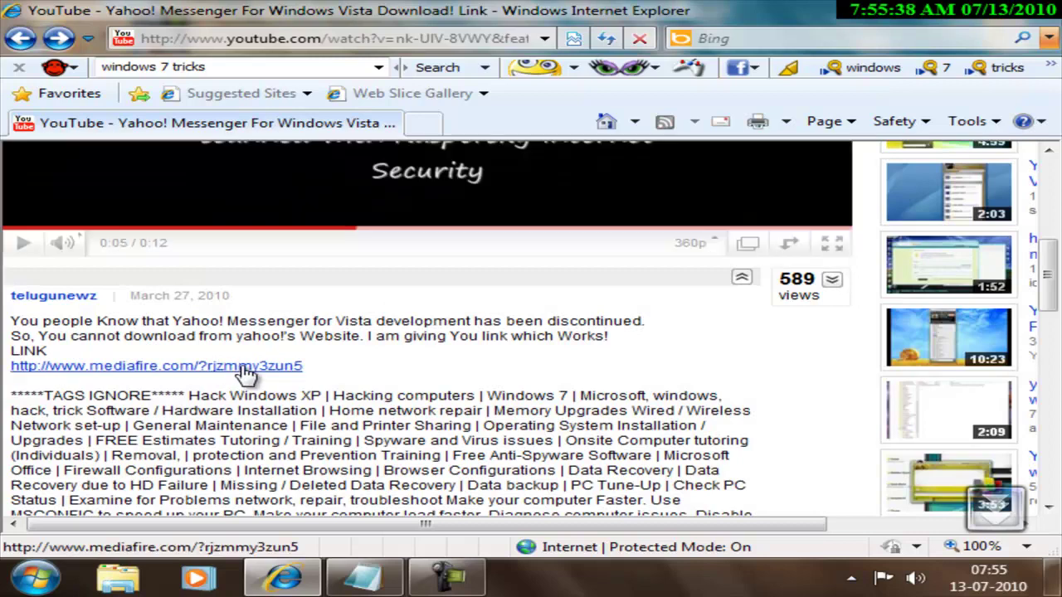
left_click(296, 368)
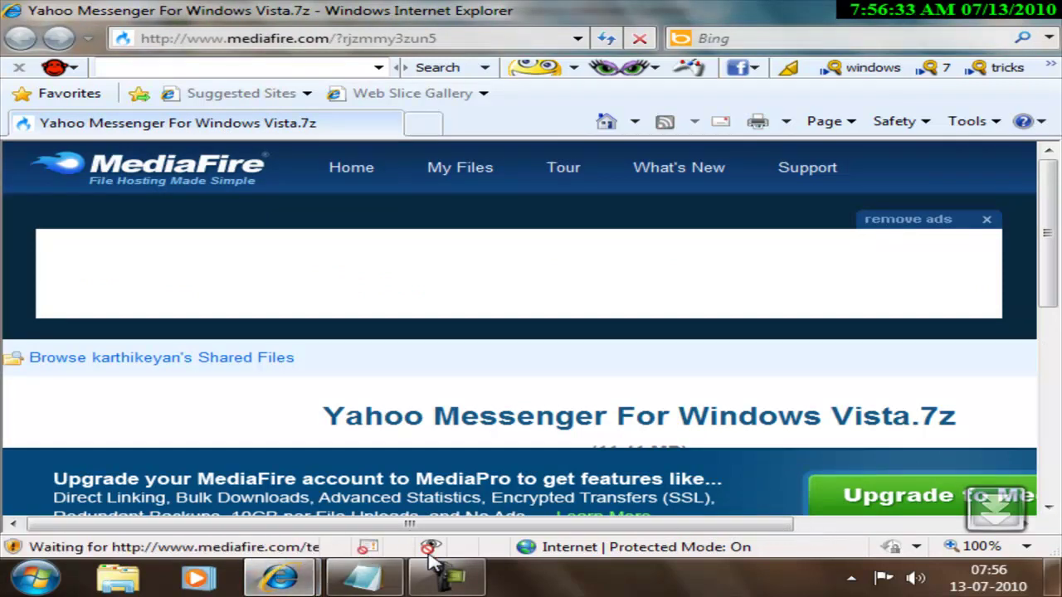
left_click_drag(438, 524, 640, 524)
scroll(1011, 305, "down", 6)
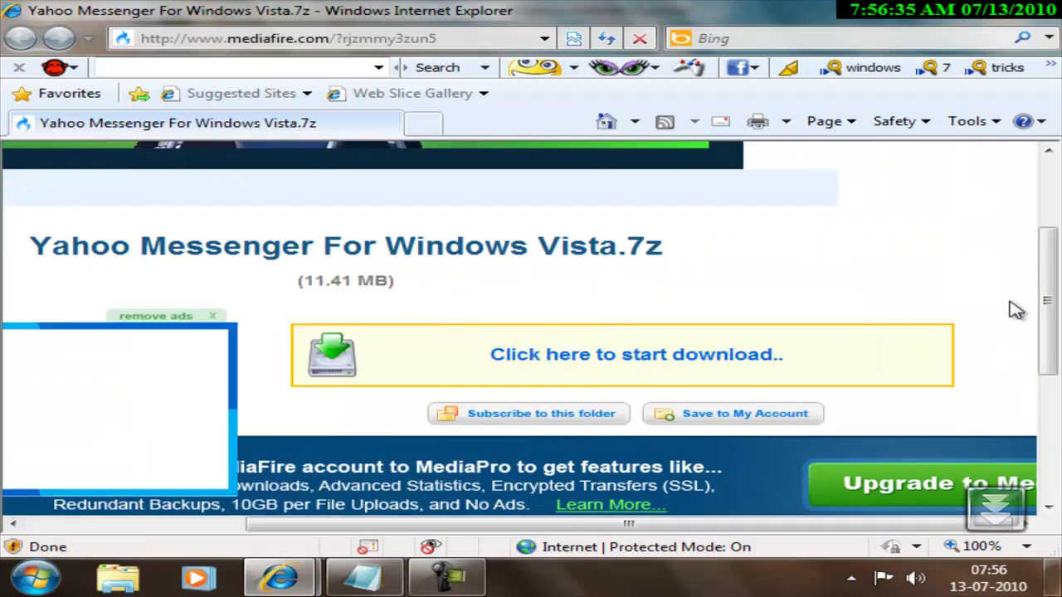
scroll(643, 307, "up", 5)
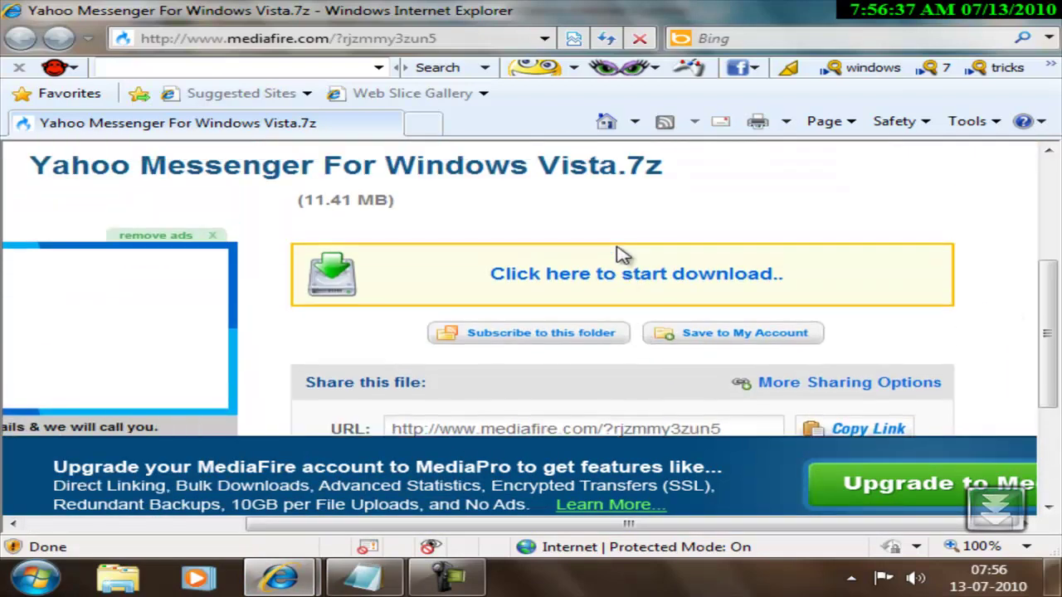
left_click(612, 280)
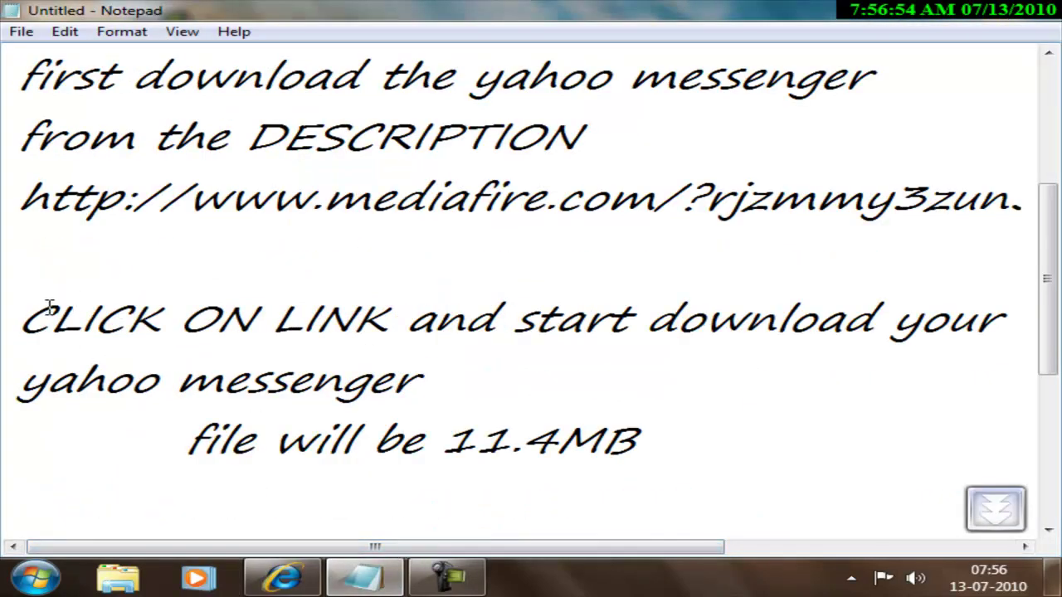
Highlight the click-the-link, Yahoo Messenger and 11.4MB file-size lines in the notes, then bring up the Start menu
left_click_drag(50, 323, 1021, 340)
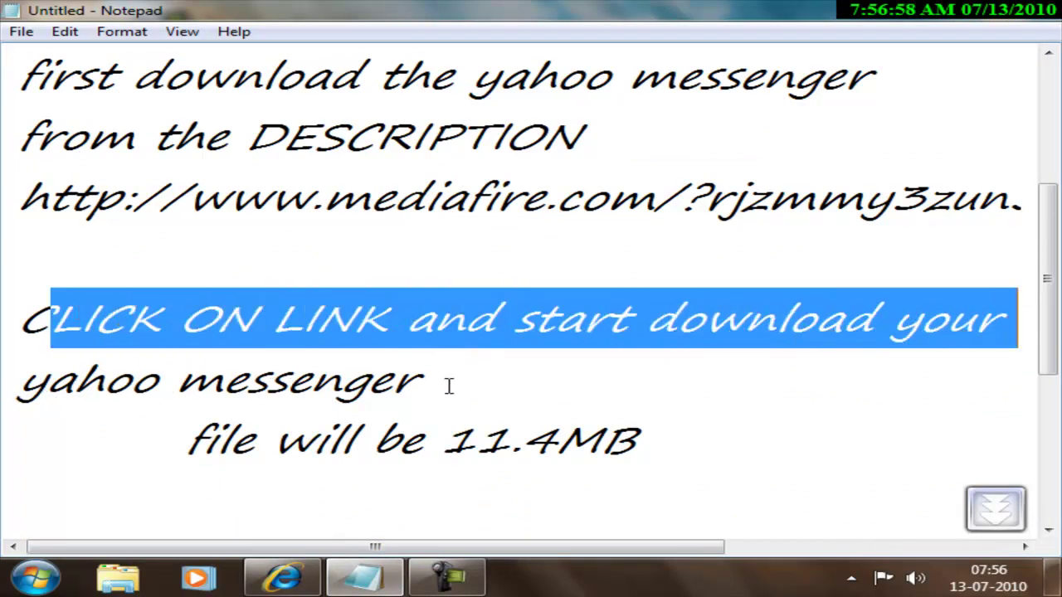
left_click_drag(20, 380, 441, 379)
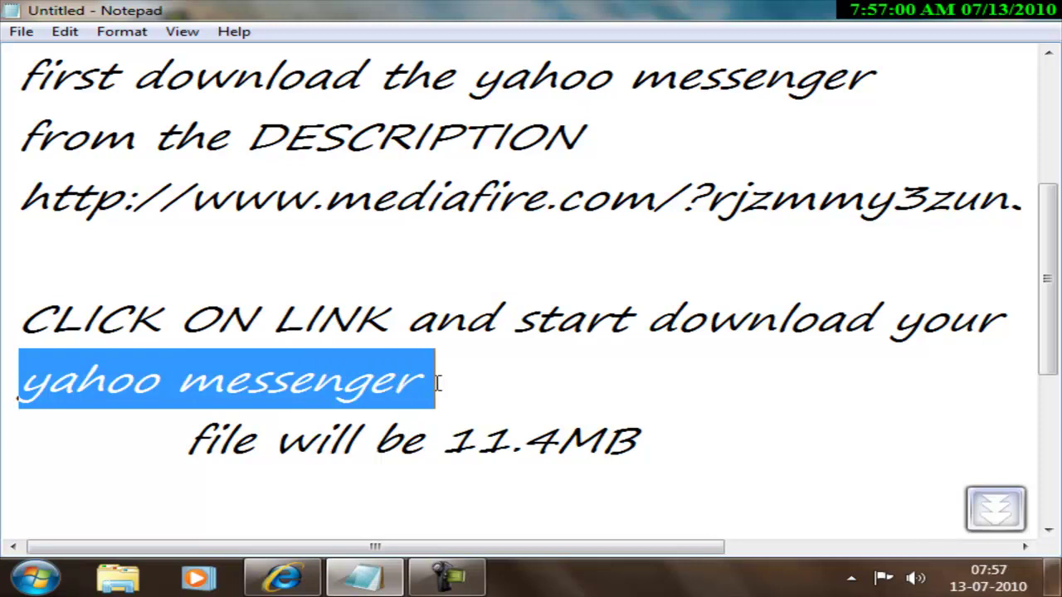
left_click(454, 382)
left_click_drag(183, 433, 633, 438)
left_click(661, 434)
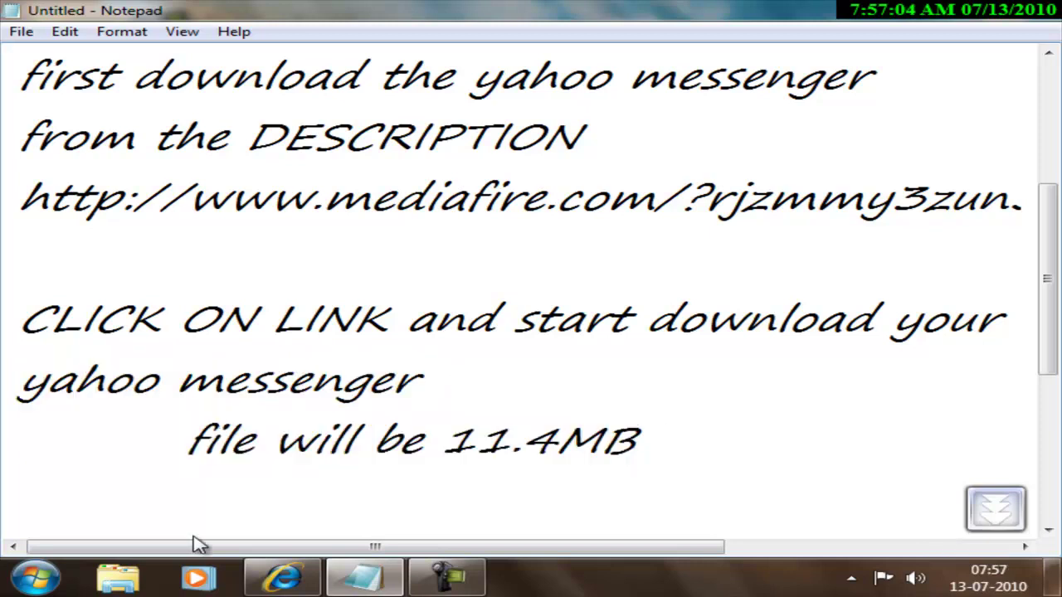
left_click(35, 579)
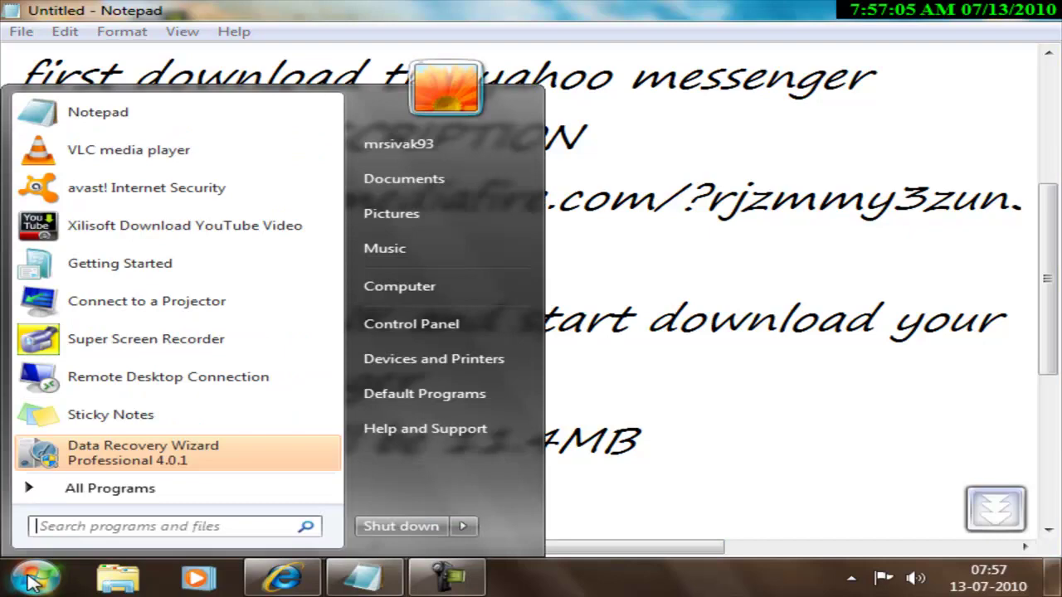
Browse Computer > Local Disk (C:) > Downloads and select the Yahoo Messenger For Windows Vista archive
left_click(457, 291)
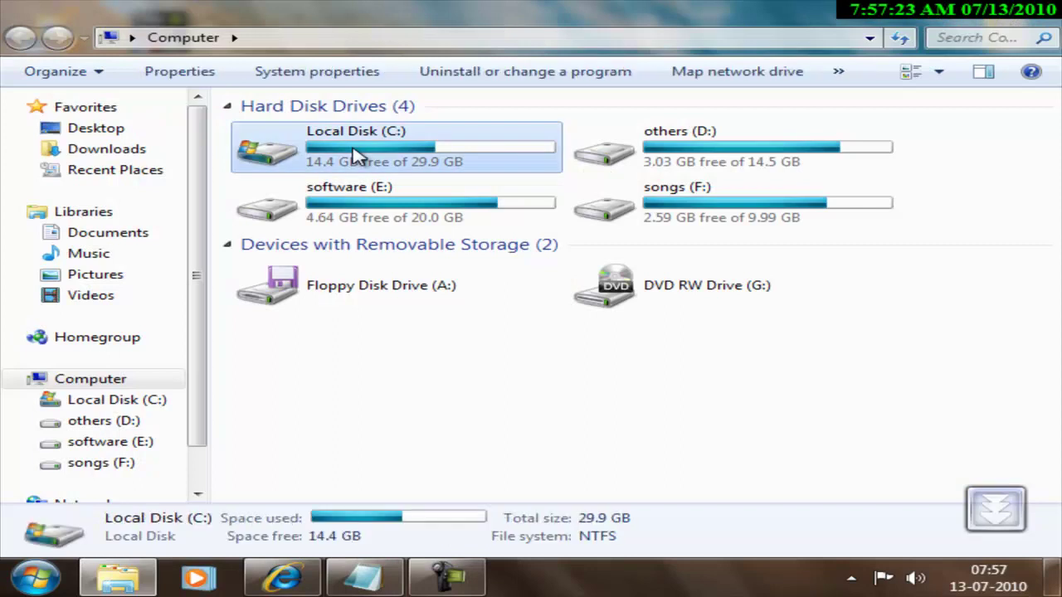
double_click(443, 150)
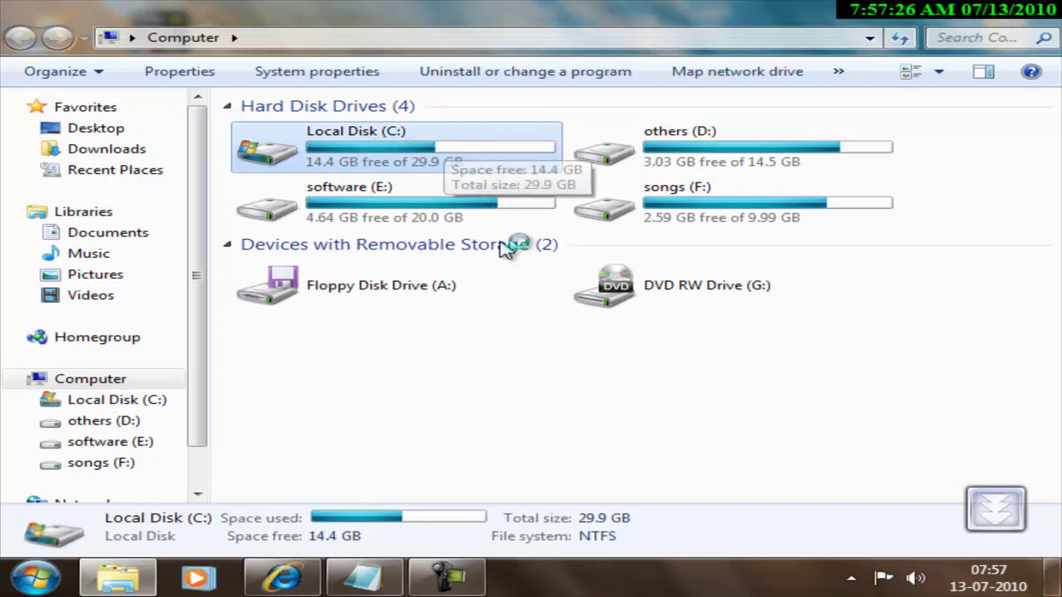
mouse_move(455, 585)
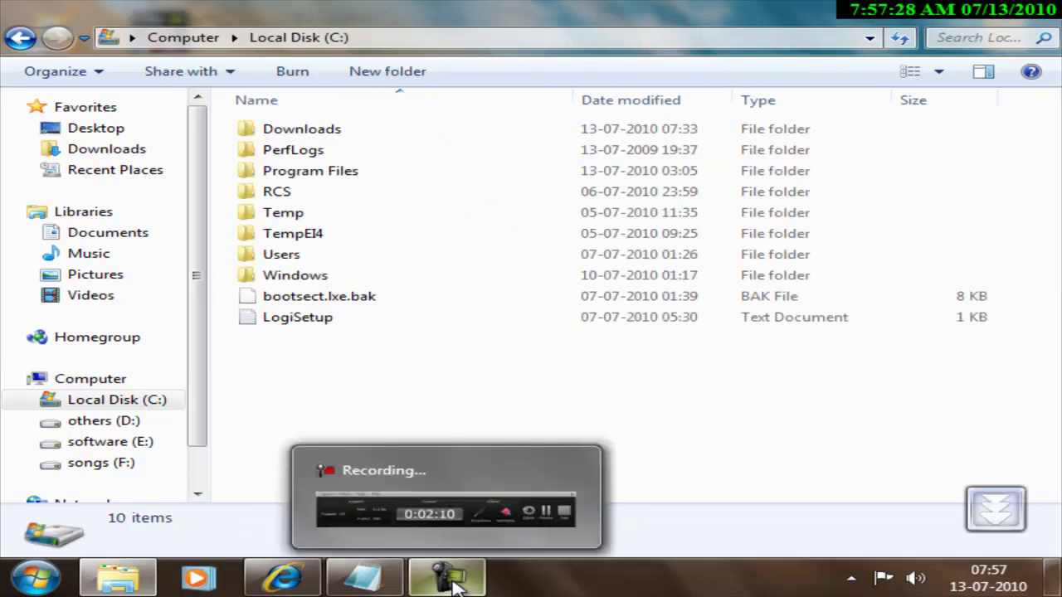
left_click(331, 133)
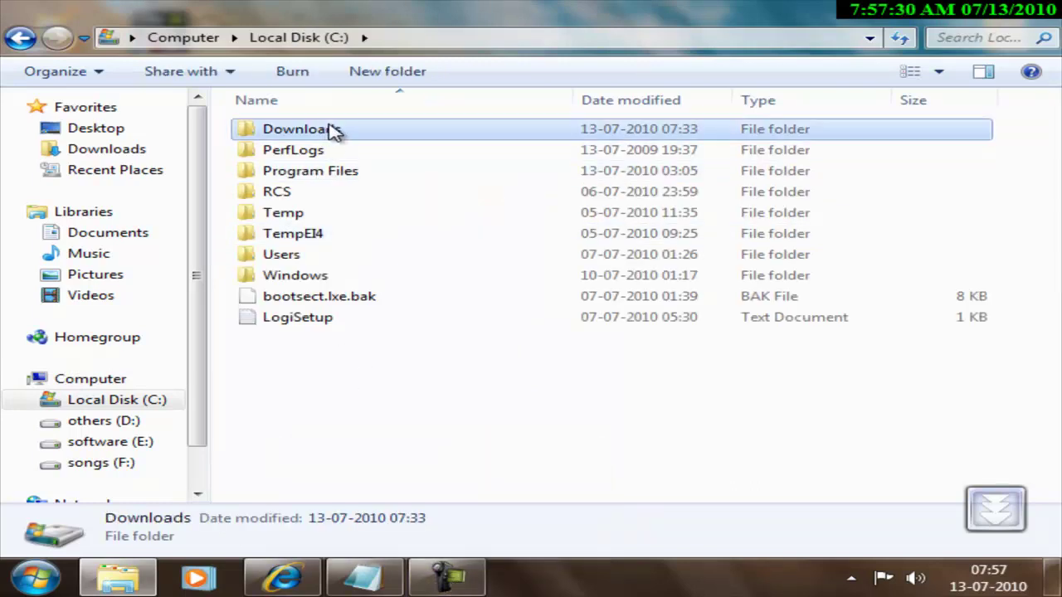
double_click(415, 133)
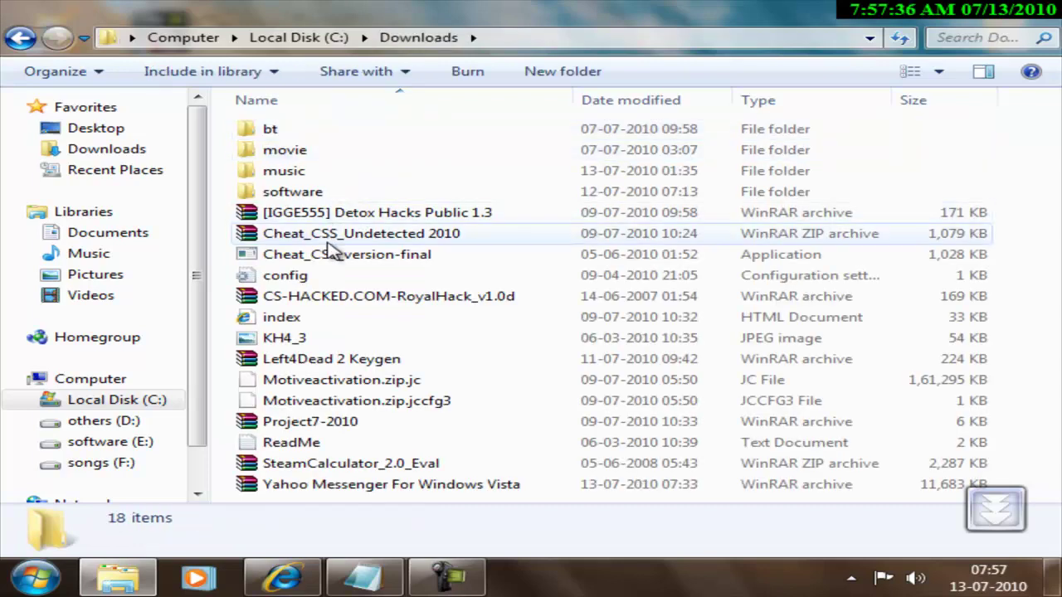
left_click(359, 488)
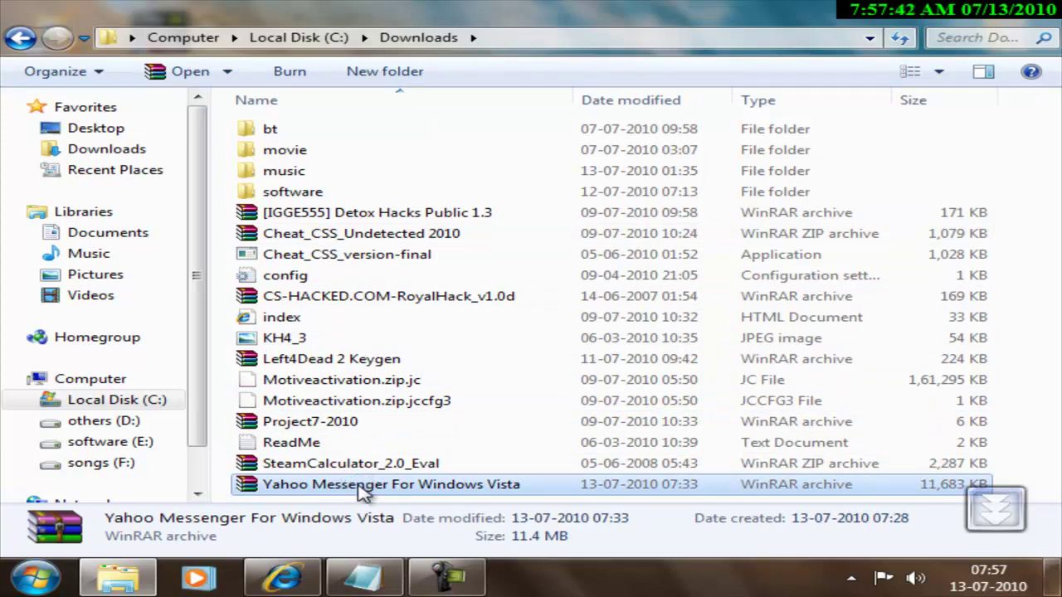
Extract the Yahoo Messenger archive to the Desktop using WinRAR's Extract files option
right_click(358, 486)
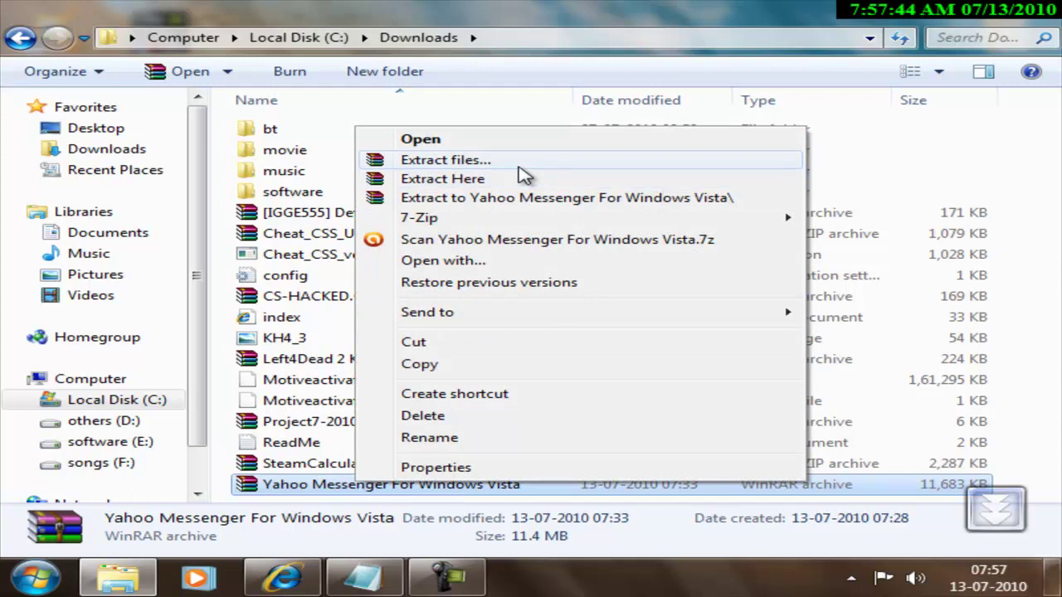
left_click(528, 166)
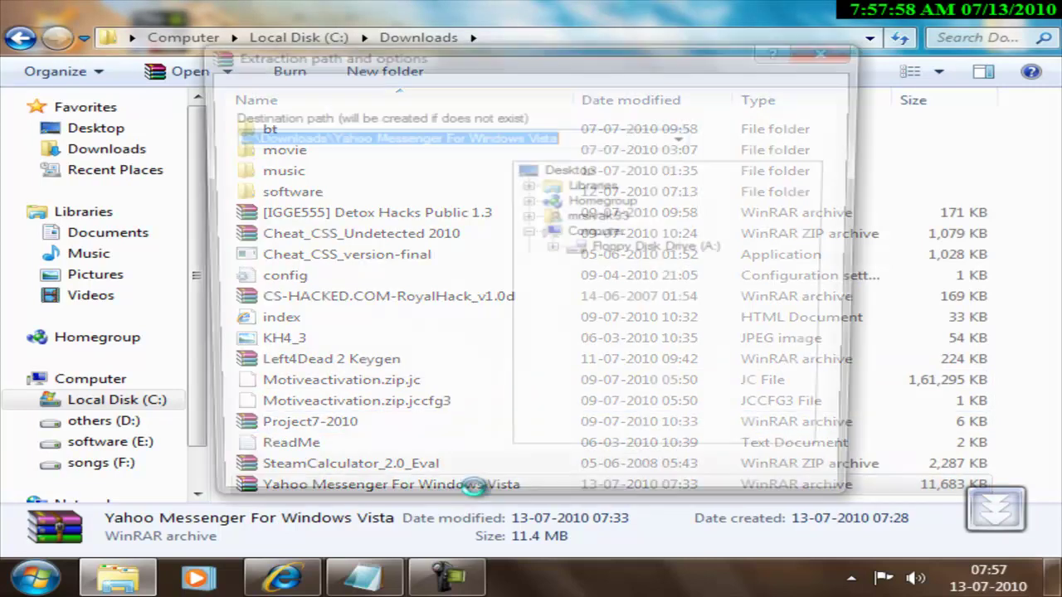
left_click(574, 170)
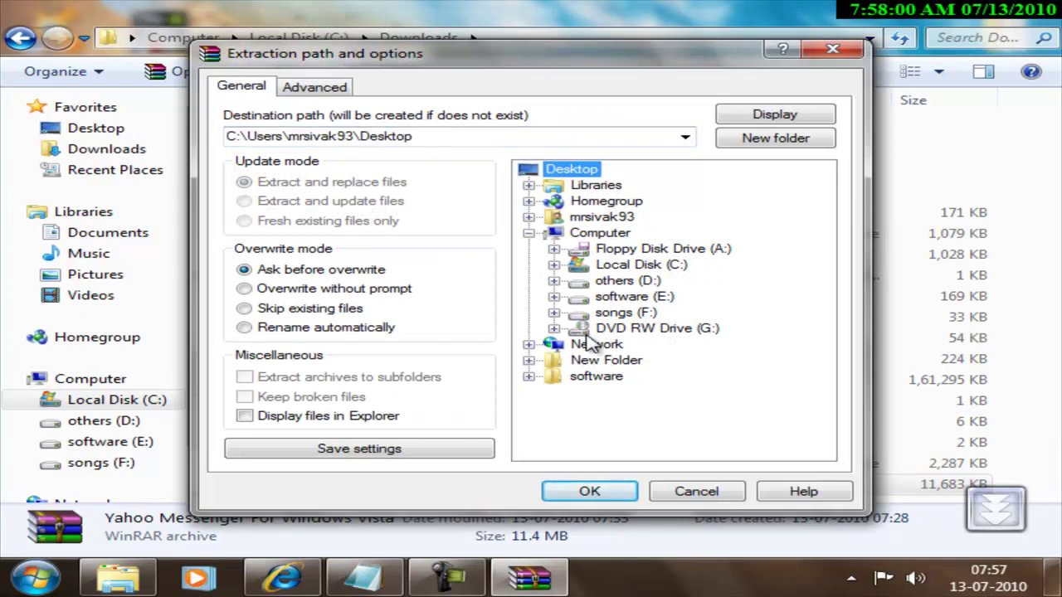
left_click(589, 492)
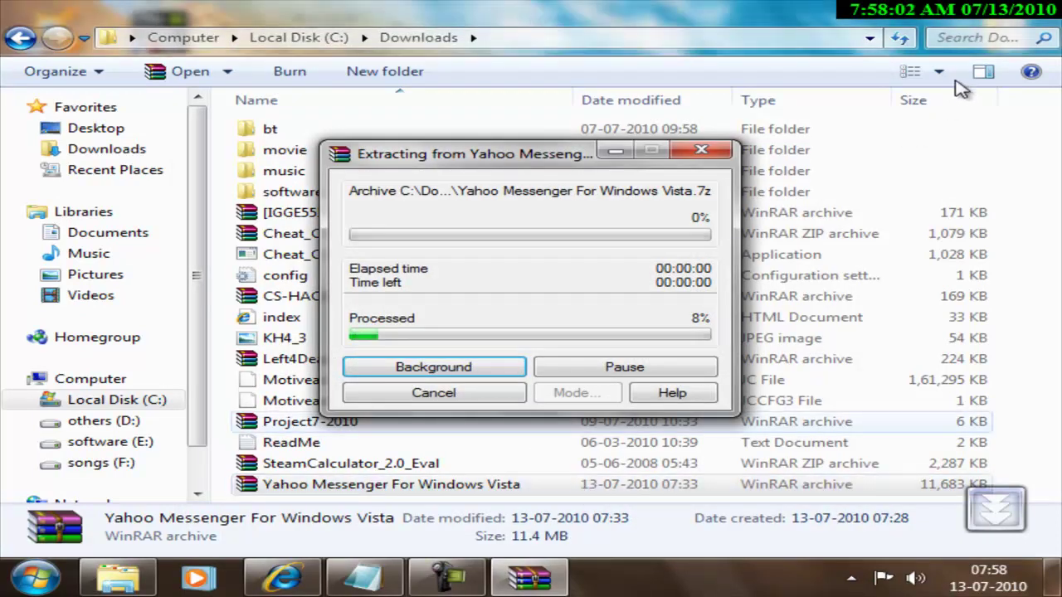
left_click(1021, 10)
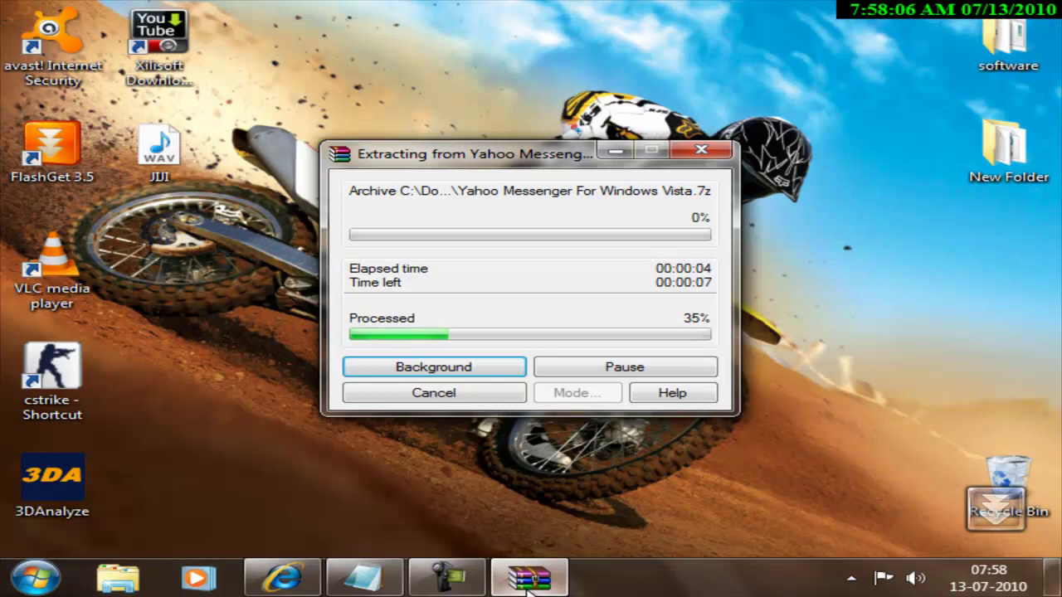
Select the extracted Yahoo Messenger setup icon on the desktop and launch its installer
mouse_move(528, 591)
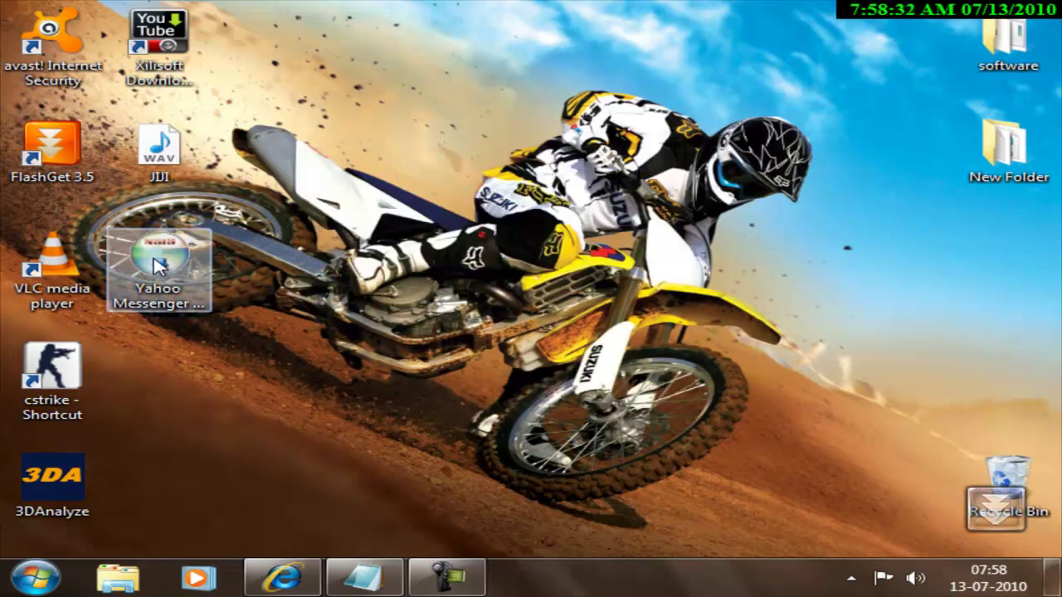
left_click(158, 264)
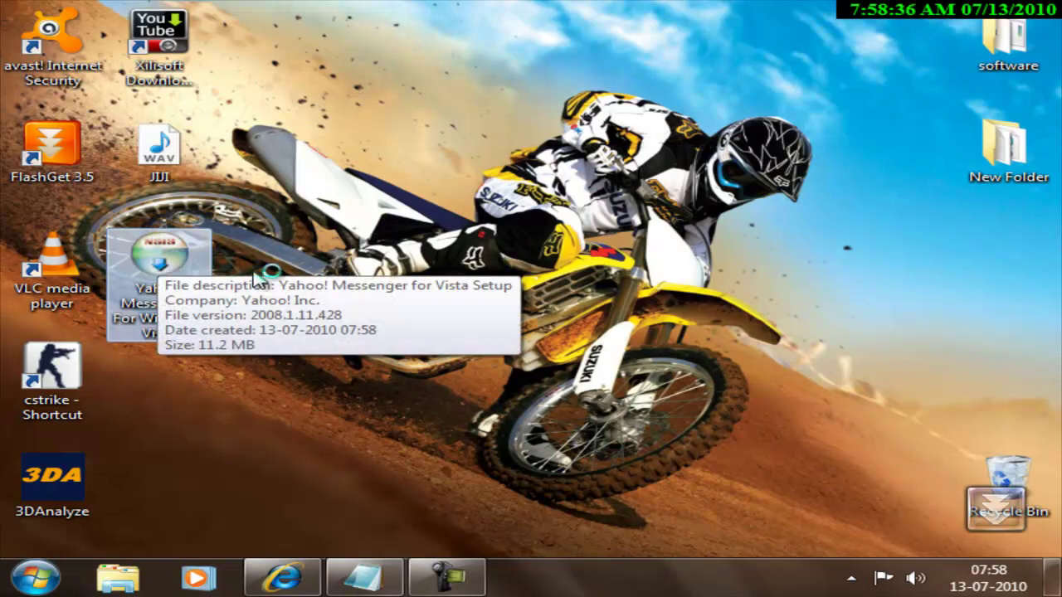
left_click(338, 281)
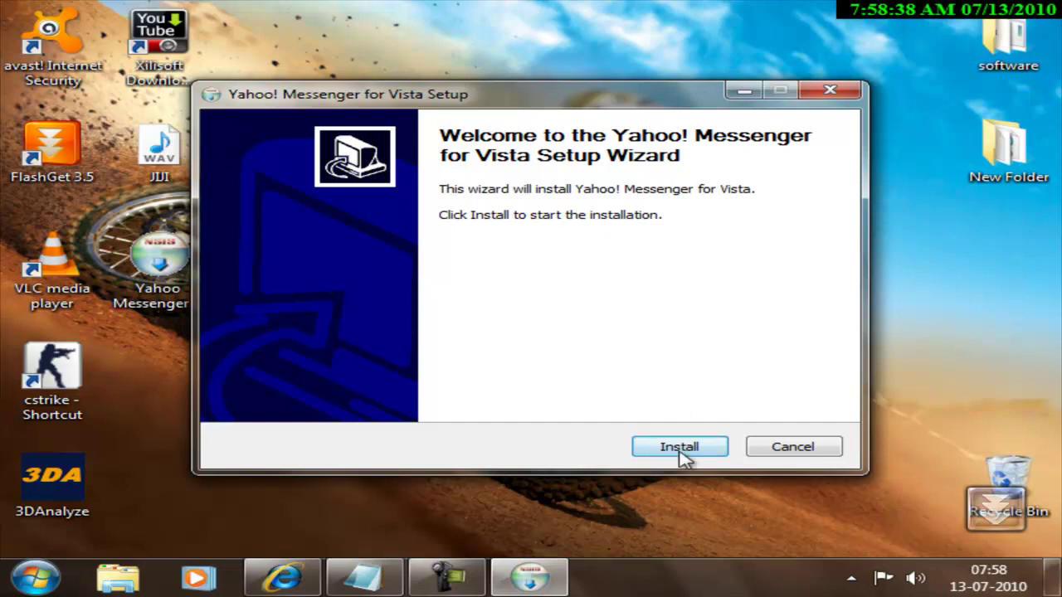
Install Yahoo! Messenger for Vista with details shown, finishing with 'Run Yahoo! Messenger for Vista' checked
left_click(680, 449)
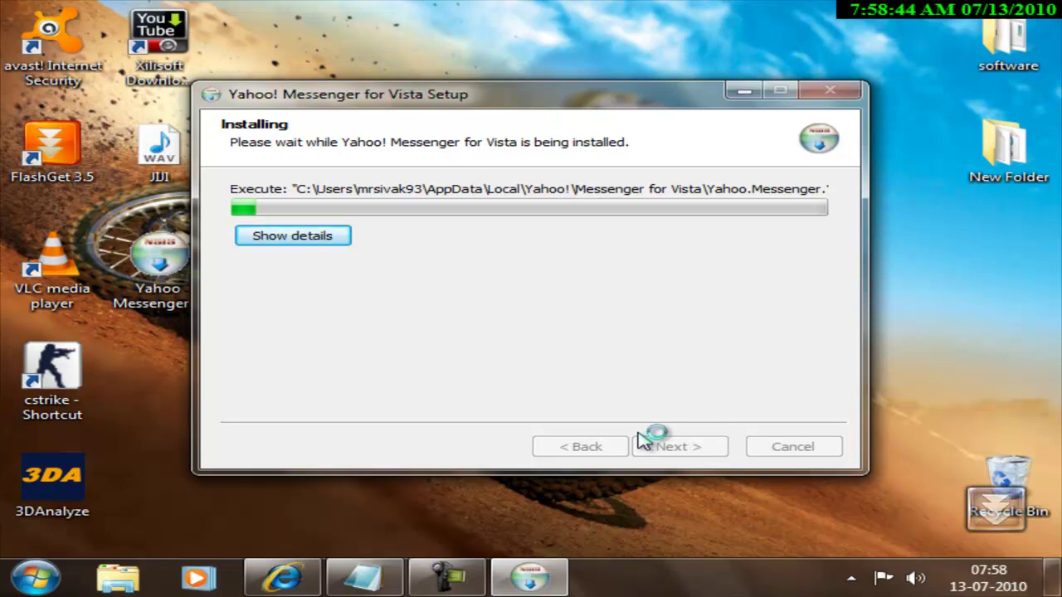
left_click(317, 241)
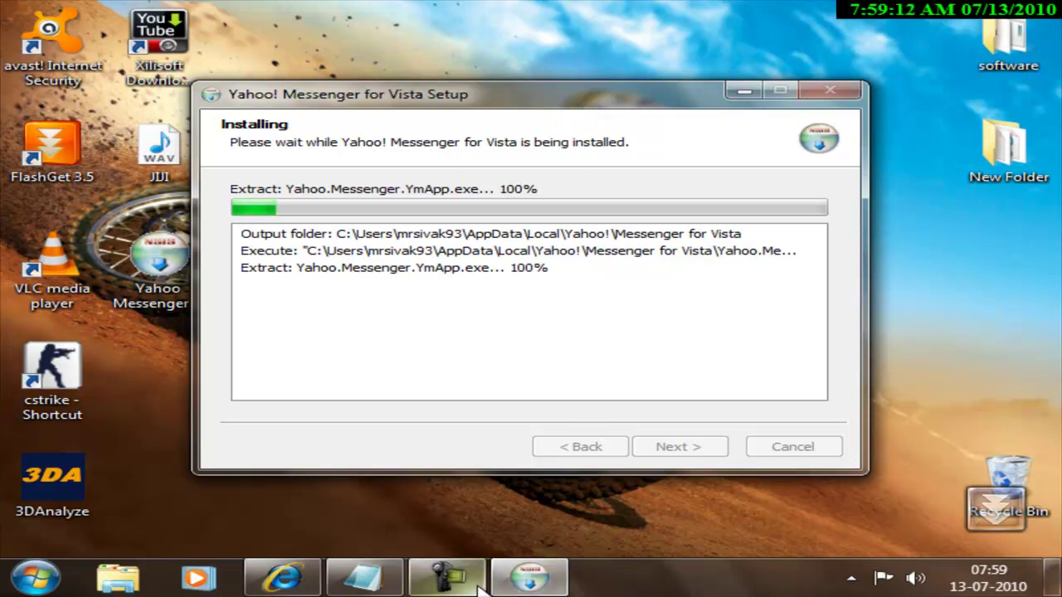
mouse_move(447, 578)
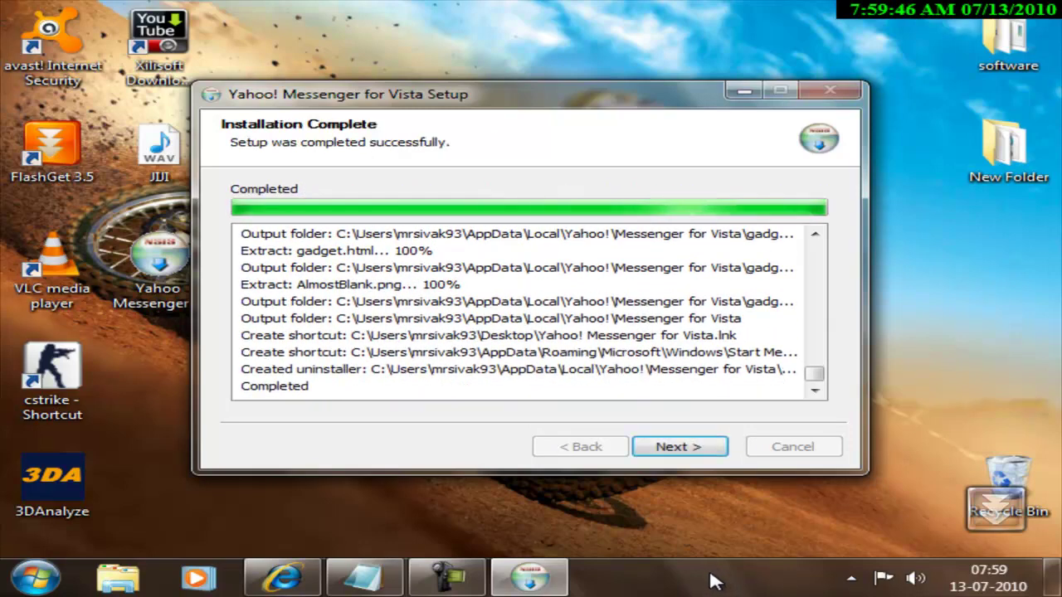
left_click(703, 453)
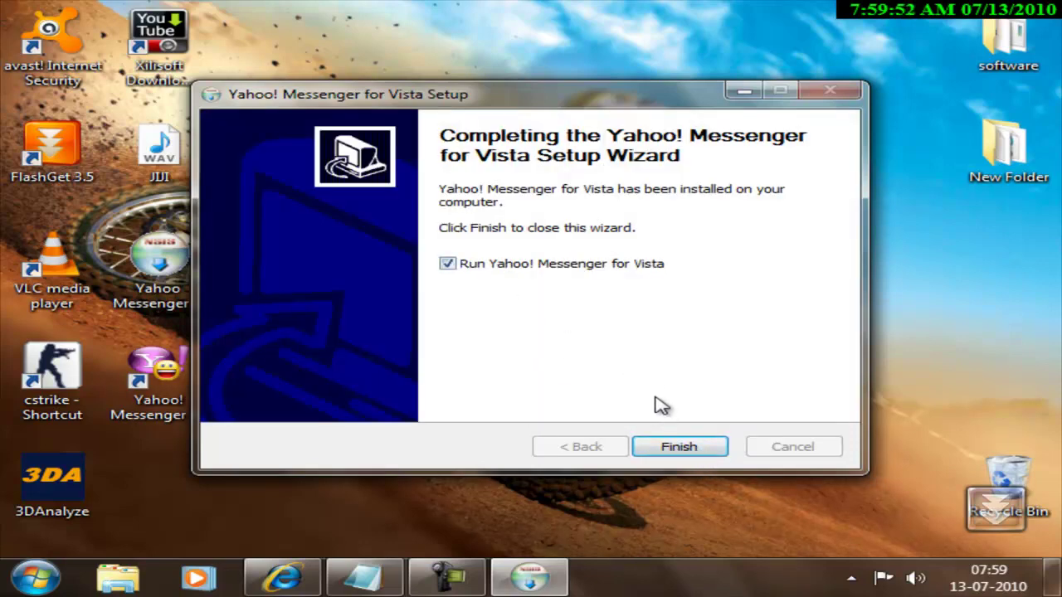
left_click(681, 448)
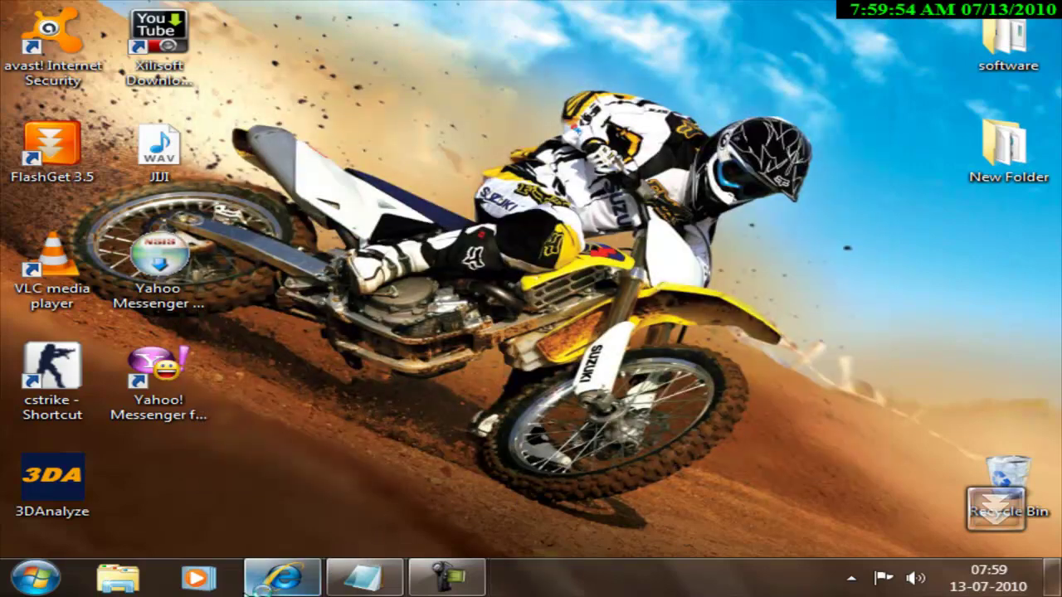
left_click(365, 578)
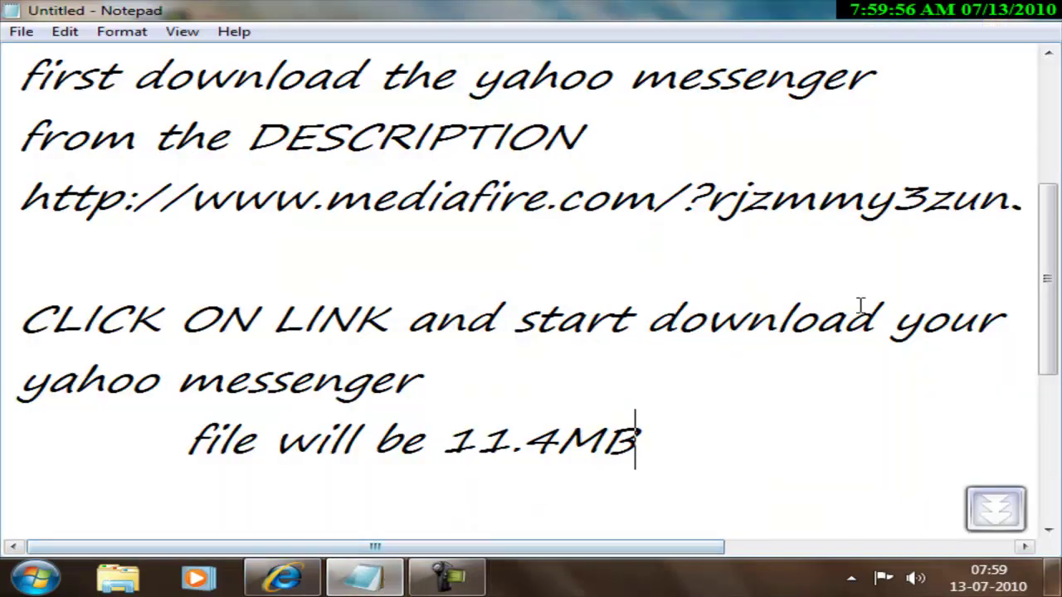
scroll(300, 337, "down", 2)
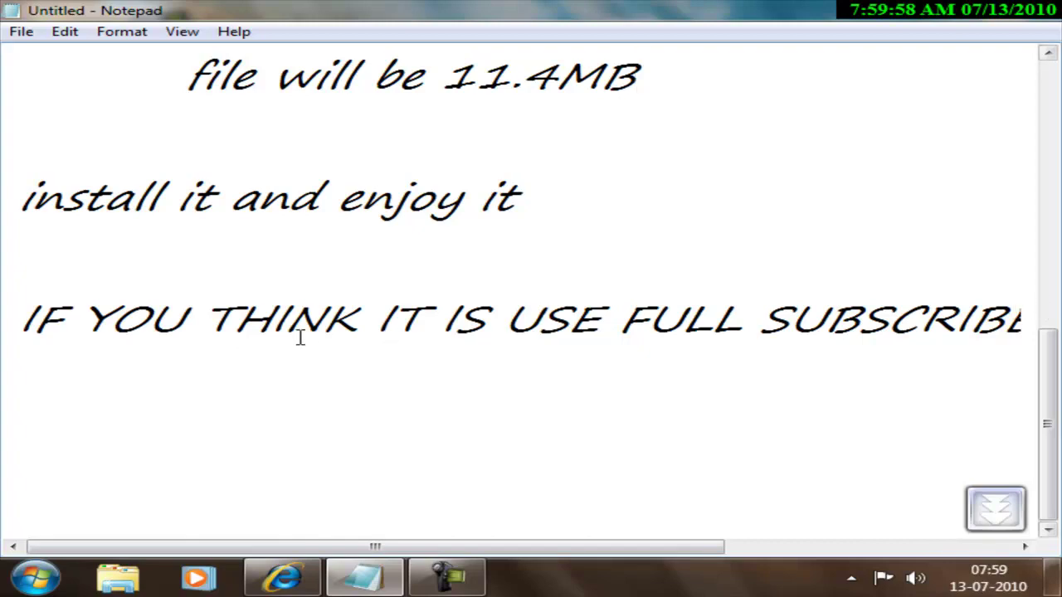
left_click(950, 10)
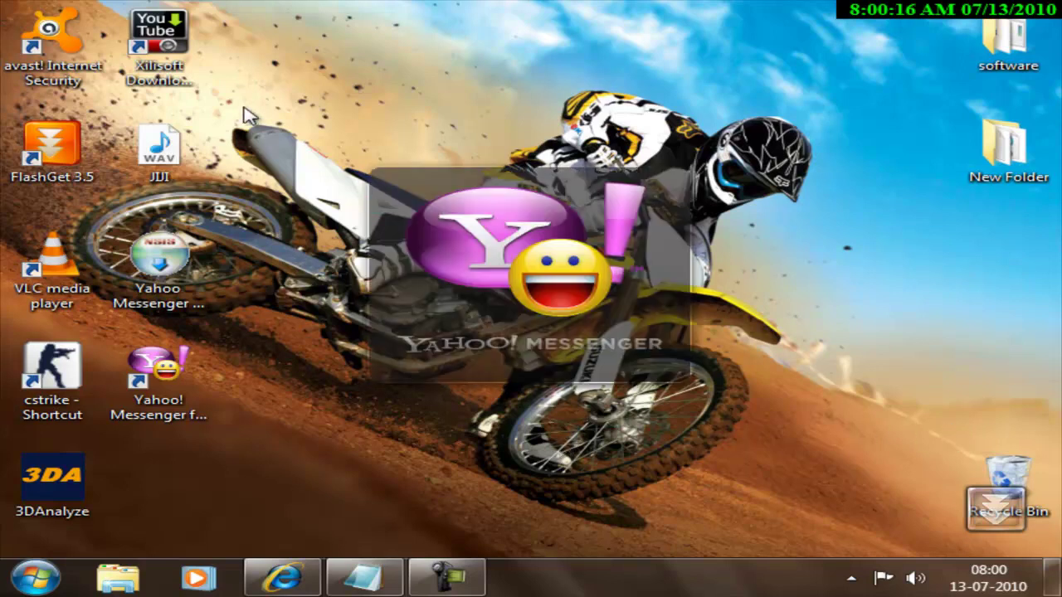
Enter the account's Yahoo! ID, correcting a mistyped entry, plus the password, and sign in
left_click_drag(250, 96, 796, 456)
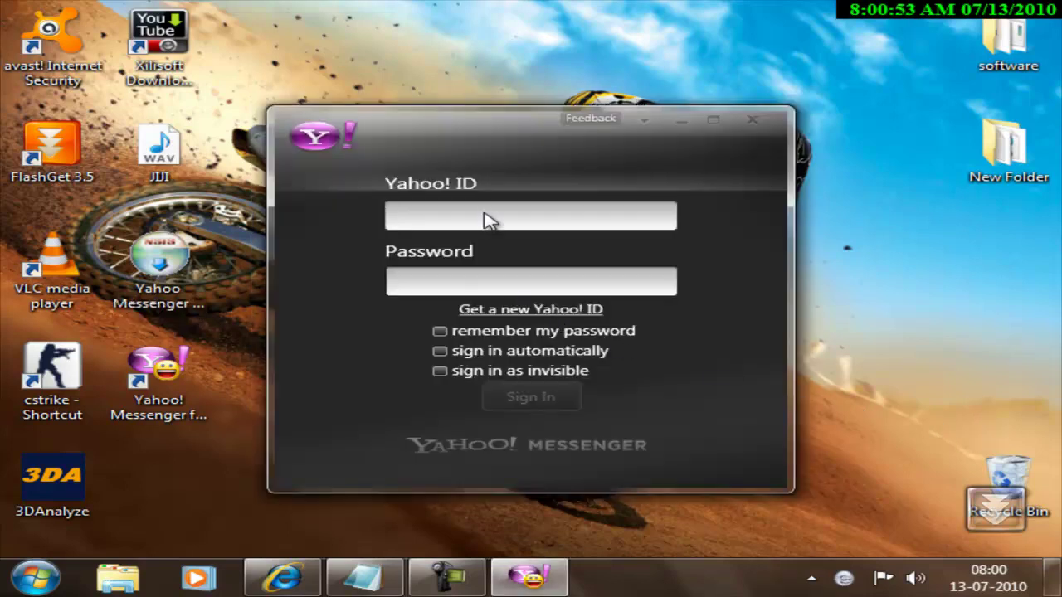
left_click(545, 217)
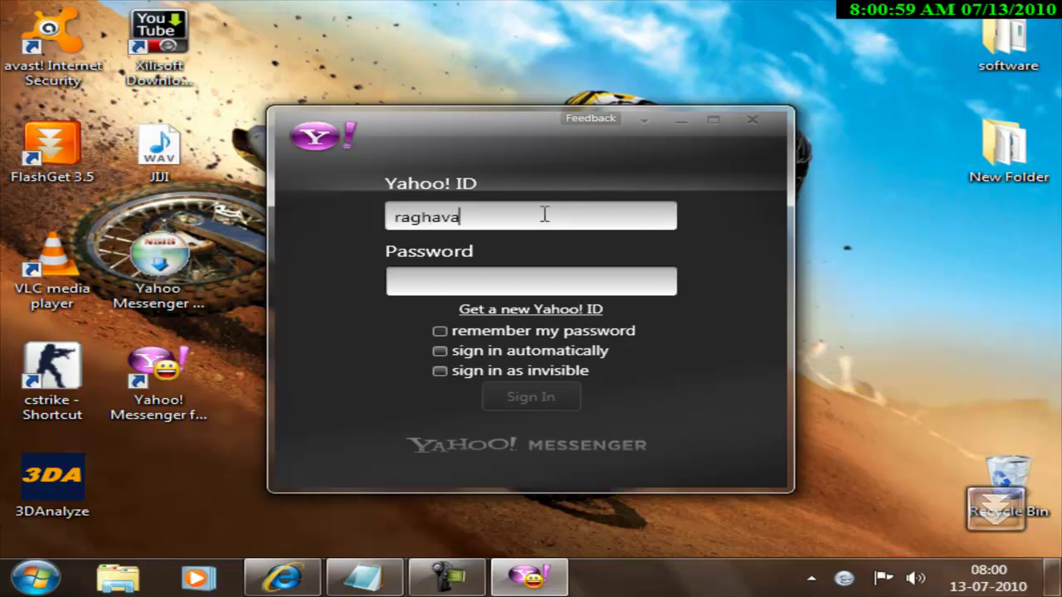
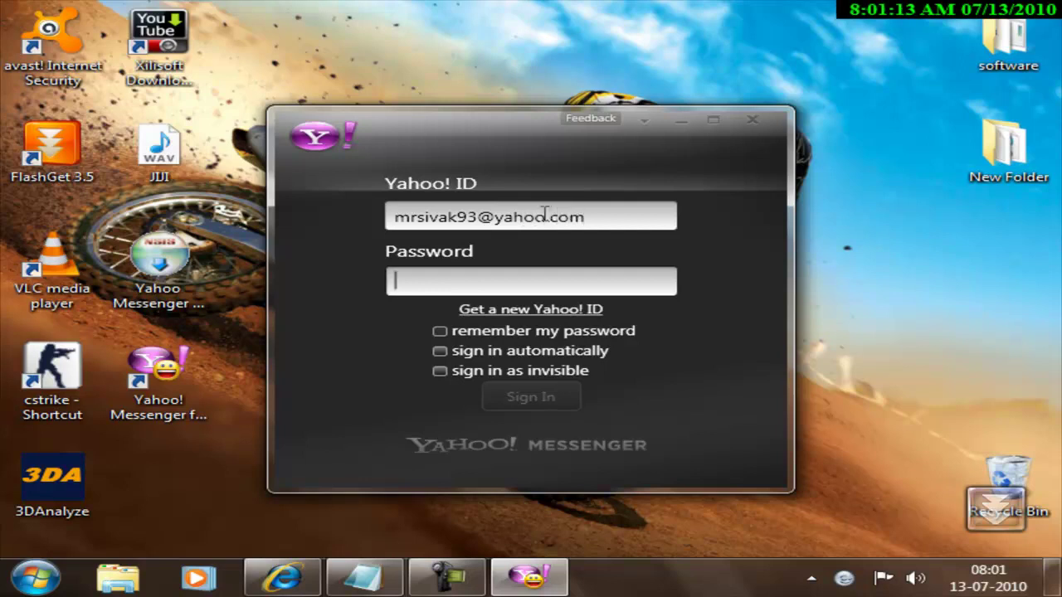
type("****")
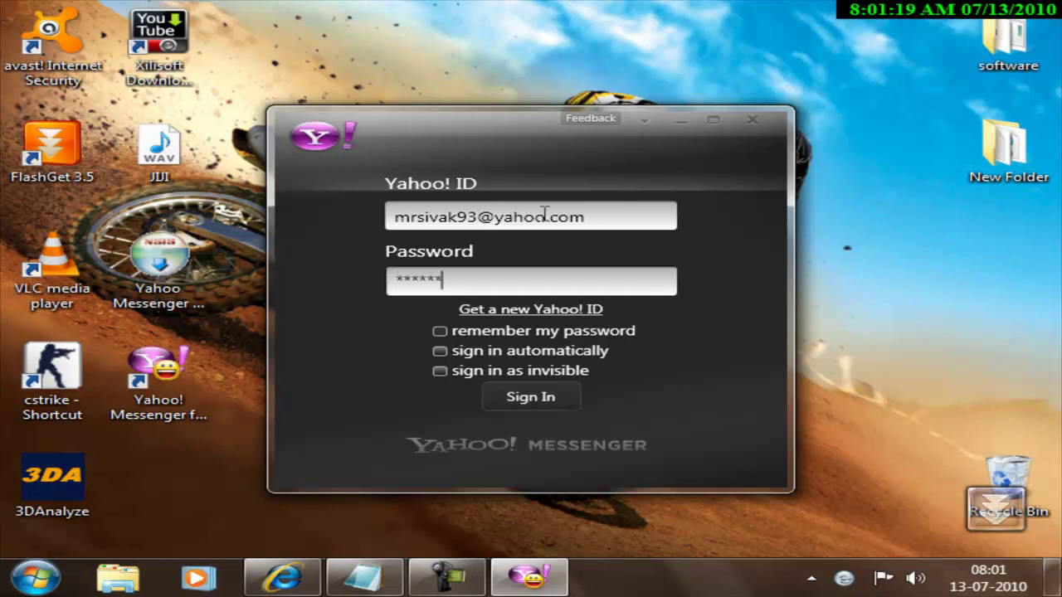
key("Return")
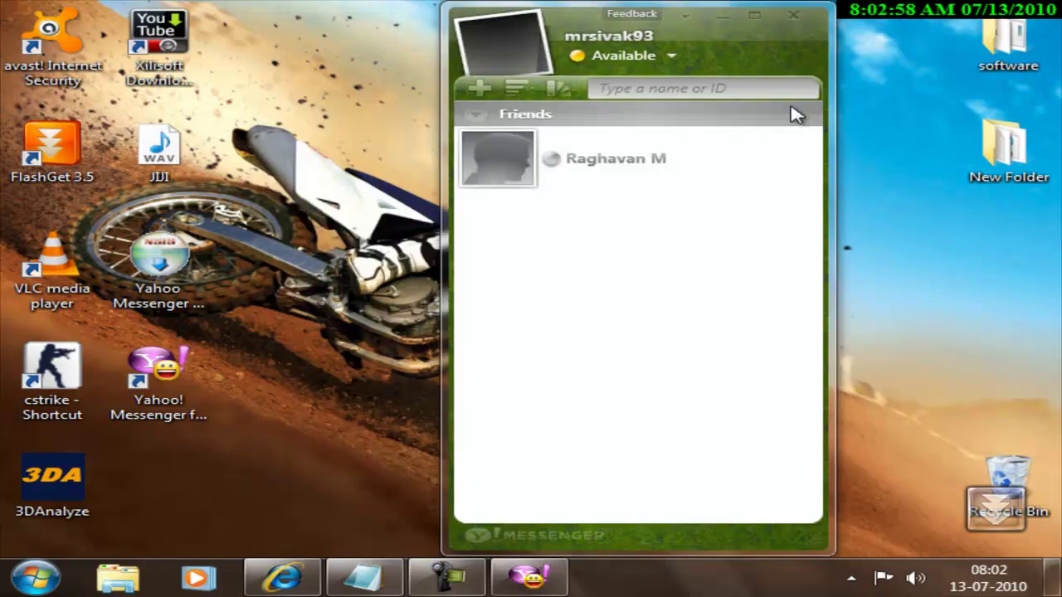
left_click_drag(358, 1, 883, 558)
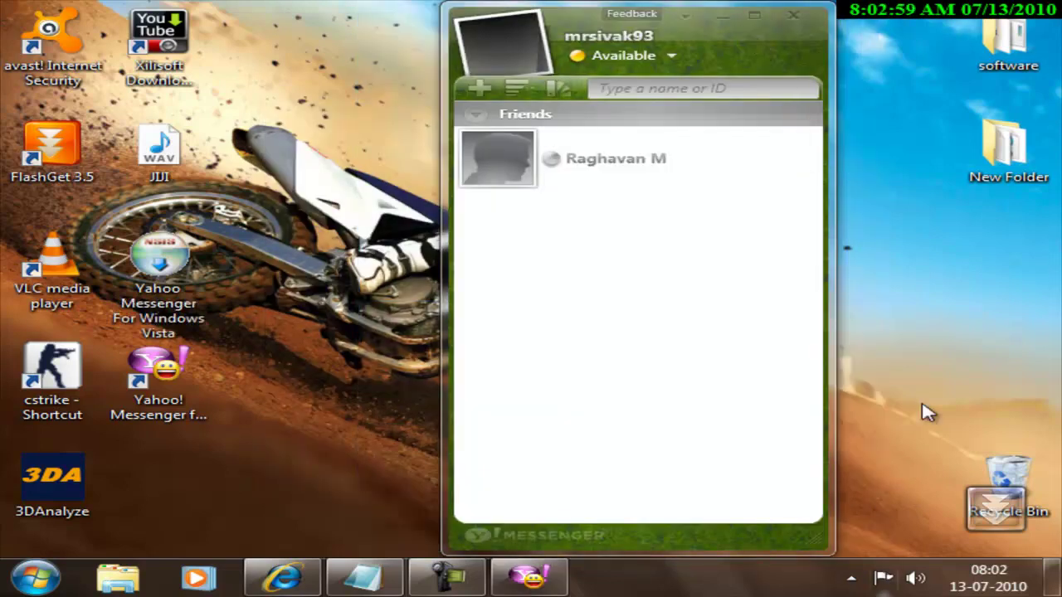
Switch the Yahoo! Messenger window theme to green, then bring the Notepad notes back to the front
left_click(557, 88)
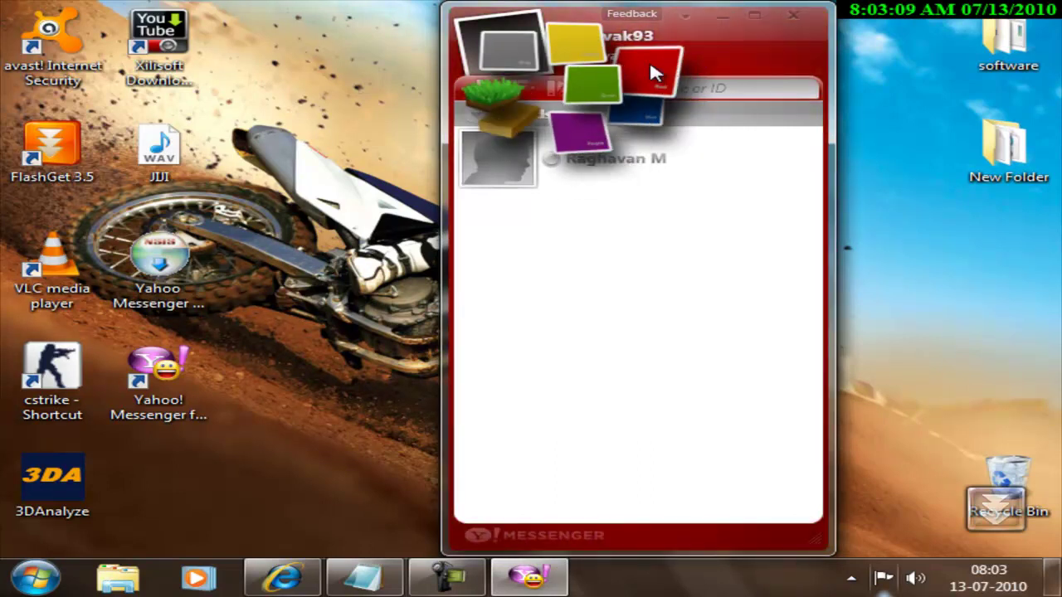
left_click(587, 86)
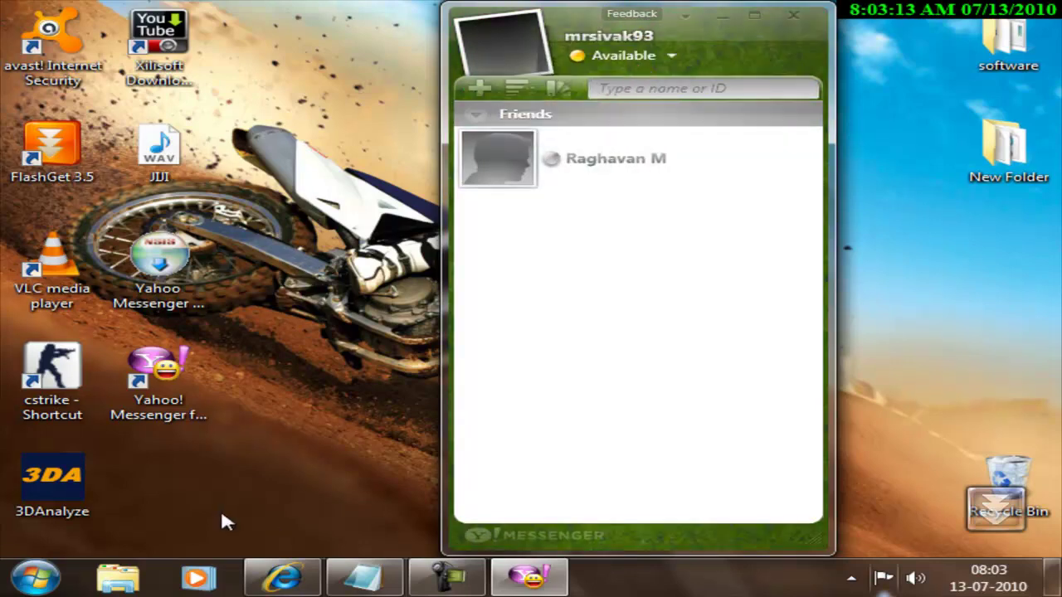
left_click(373, 577)
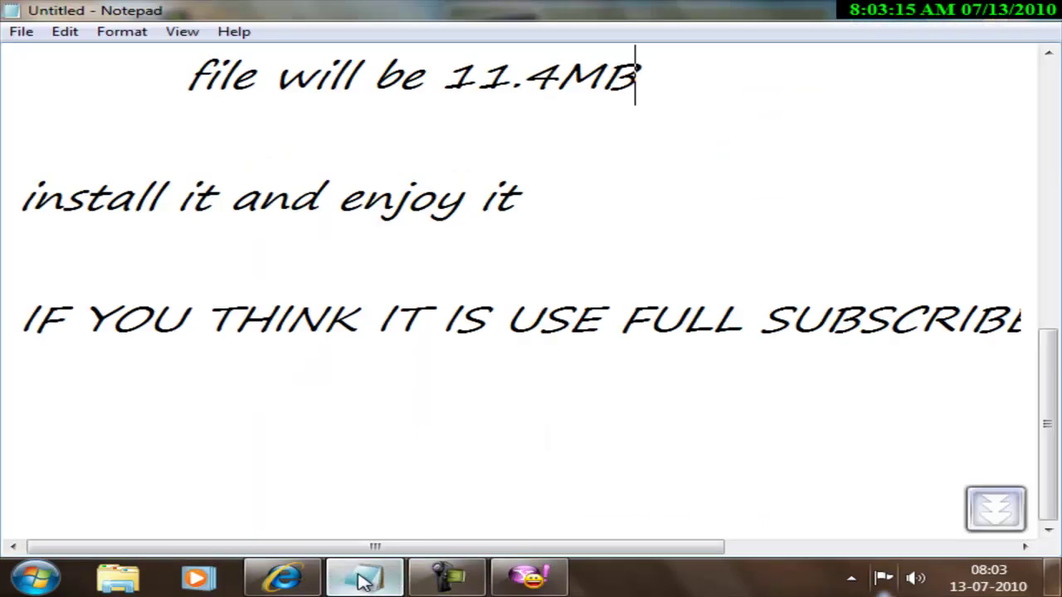
left_click(19, 198)
left_click_drag(19, 200, 568, 218)
left_click_drag(20, 319, 1024, 339)
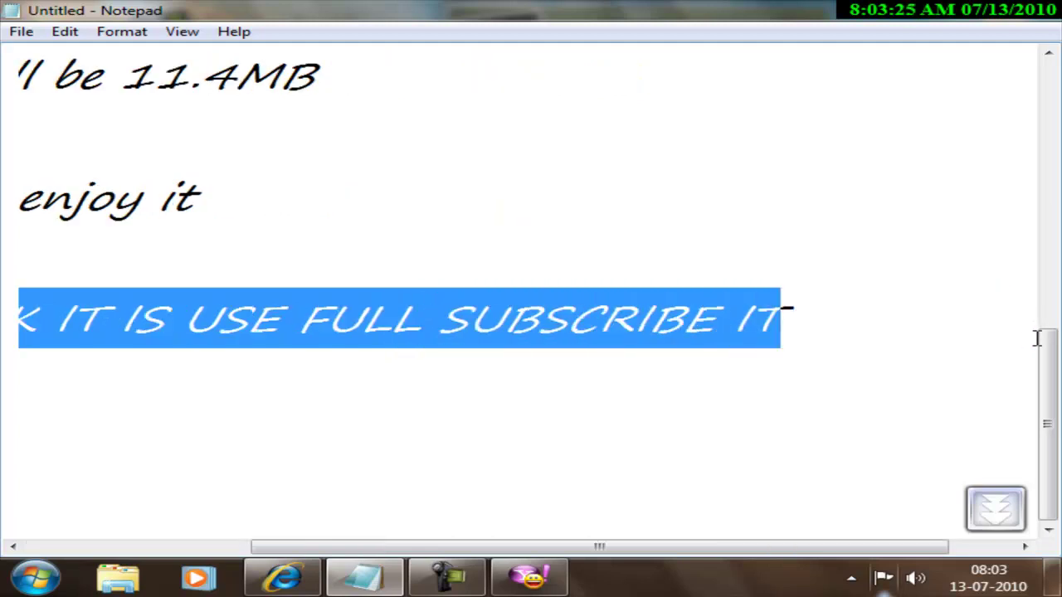
left_click(859, 328)
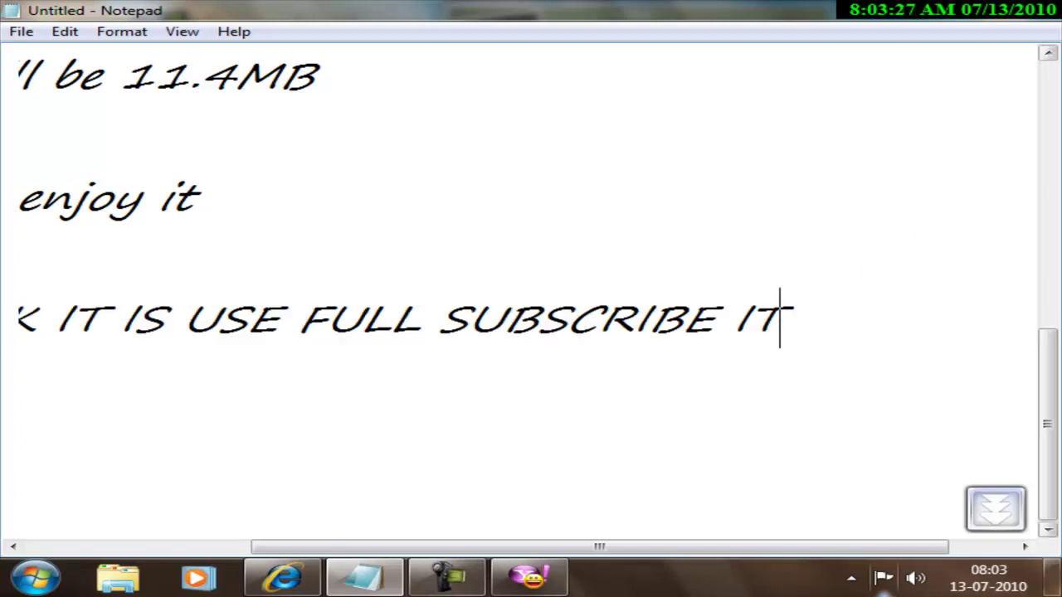
left_click(987, 10)
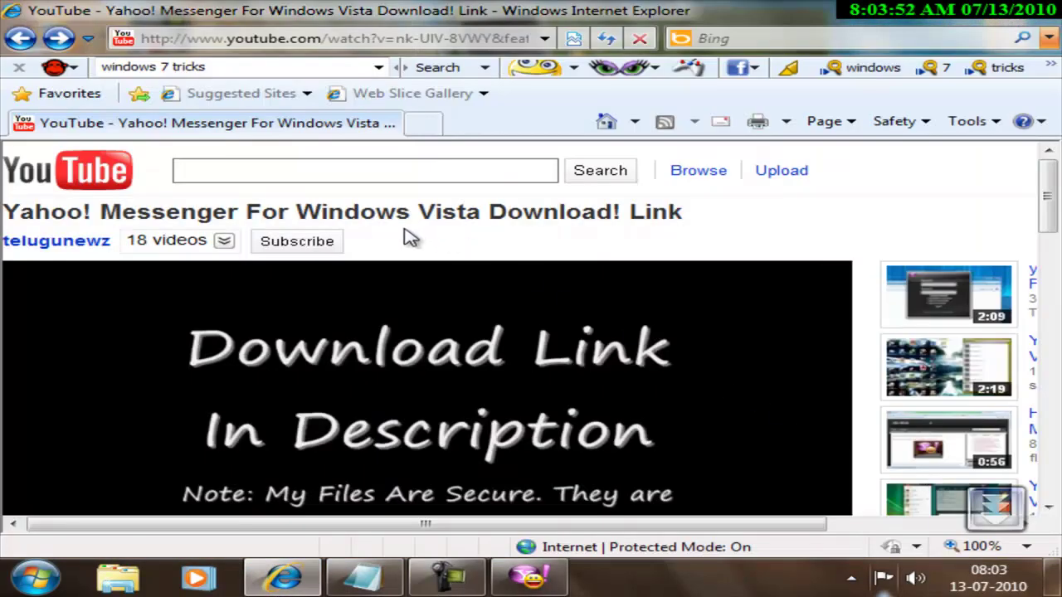
Subscribe to the uploader's channel on the YouTube page, then bring up the screen recorder controls
left_click(314, 246)
left_click(448, 581)
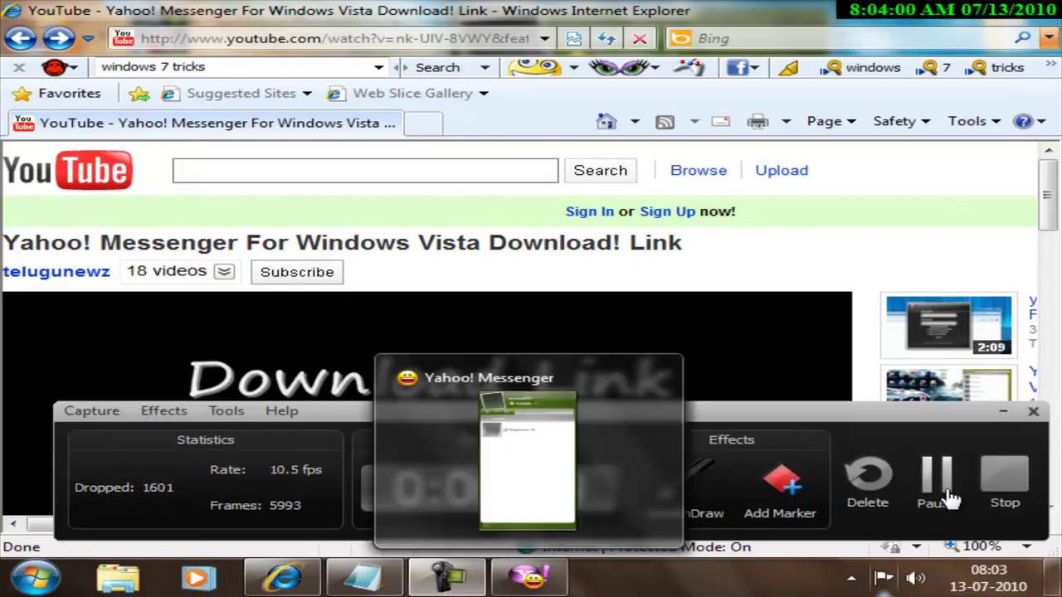